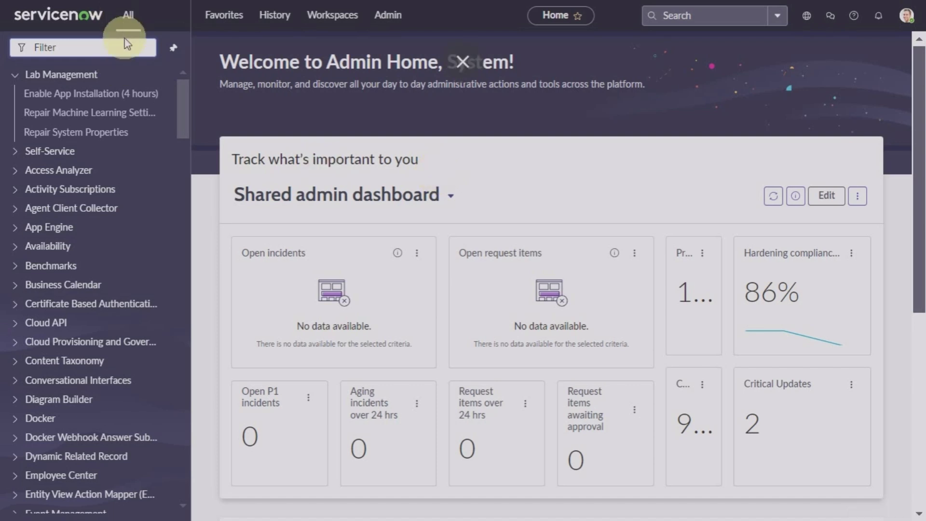
# Step: Filter the application navigator with 'mid ser' to list the MID Server modules
pyautogui.click(127, 50)
pyautogui.write('m')
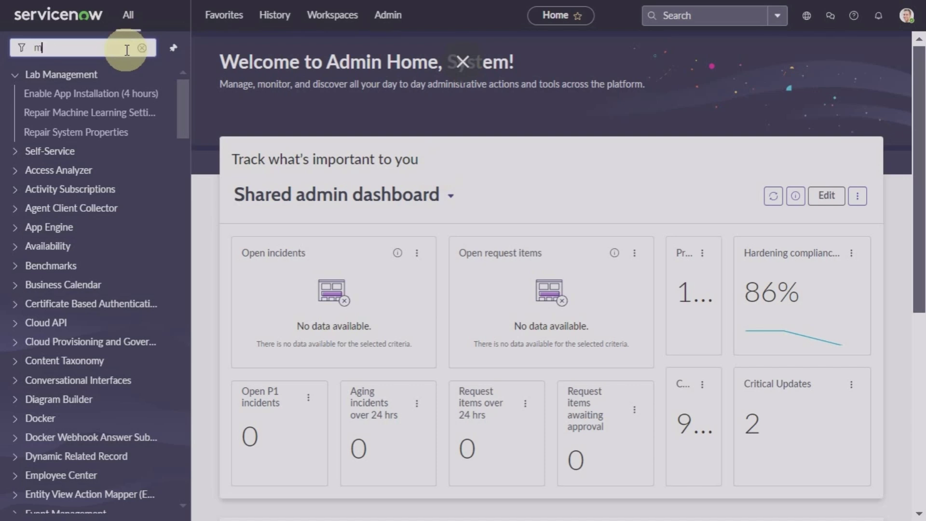
pyautogui.write('ld ser')
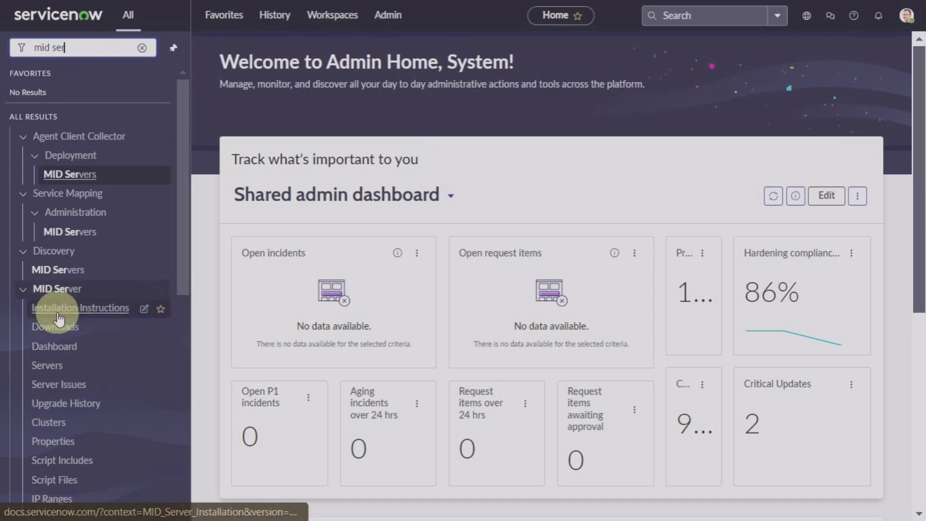
# Step: Open the MID Server dashboard and review its status, validation and issues charts
pyautogui.click(66, 345)
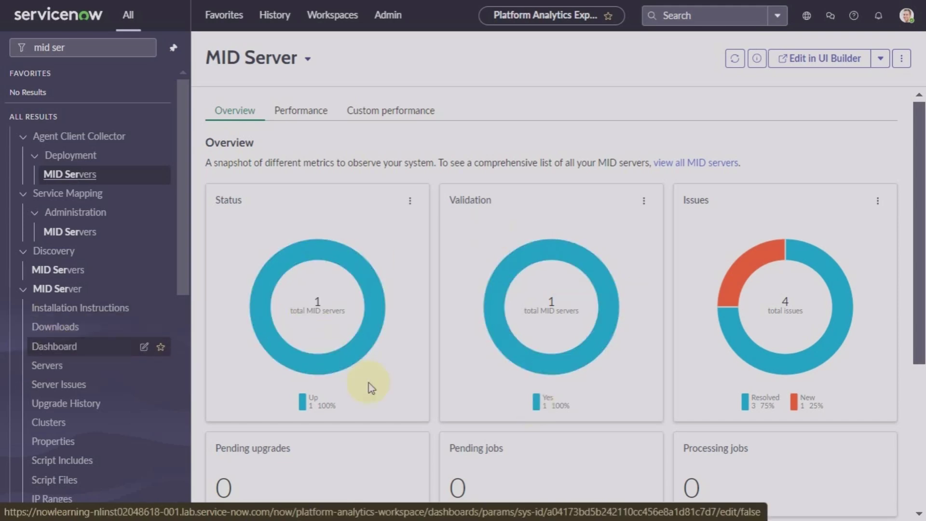
pyautogui.moveTo(336, 362)
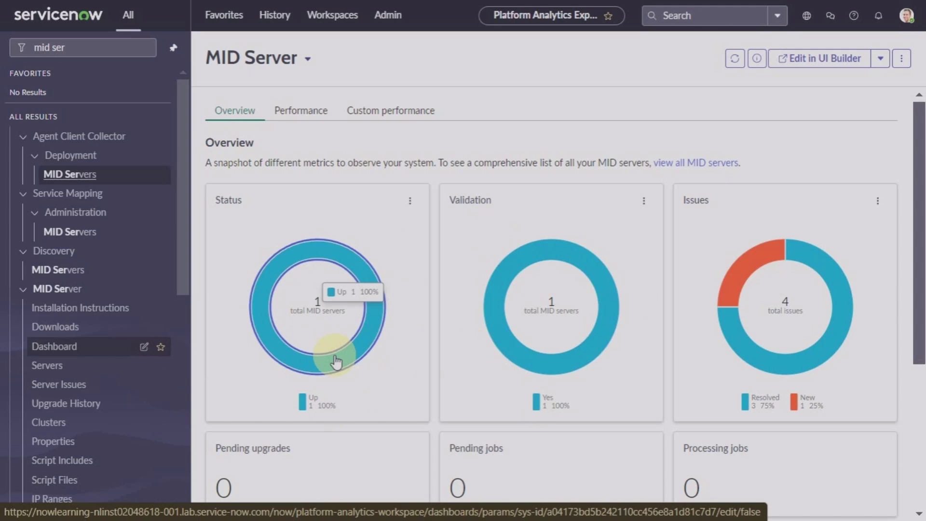
pyautogui.scroll(-5, 336, 362)
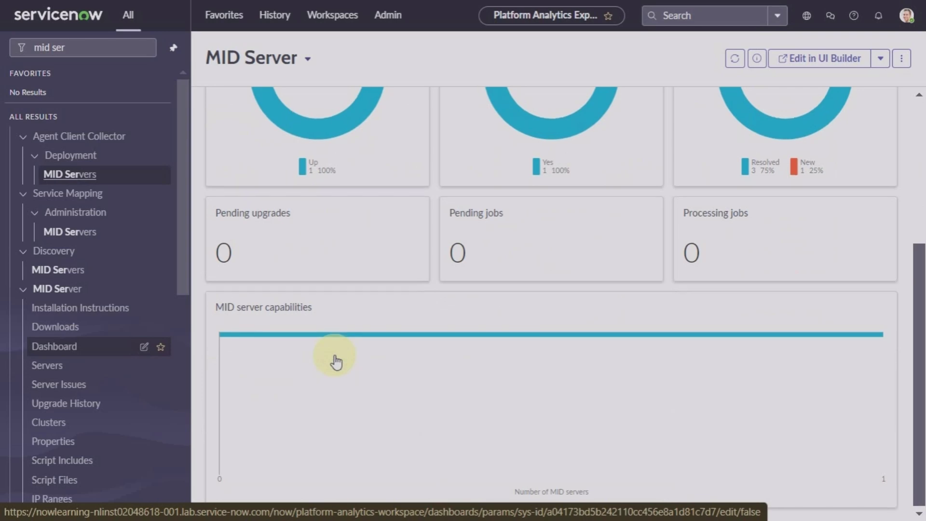
pyautogui.scroll(4, 336, 362)
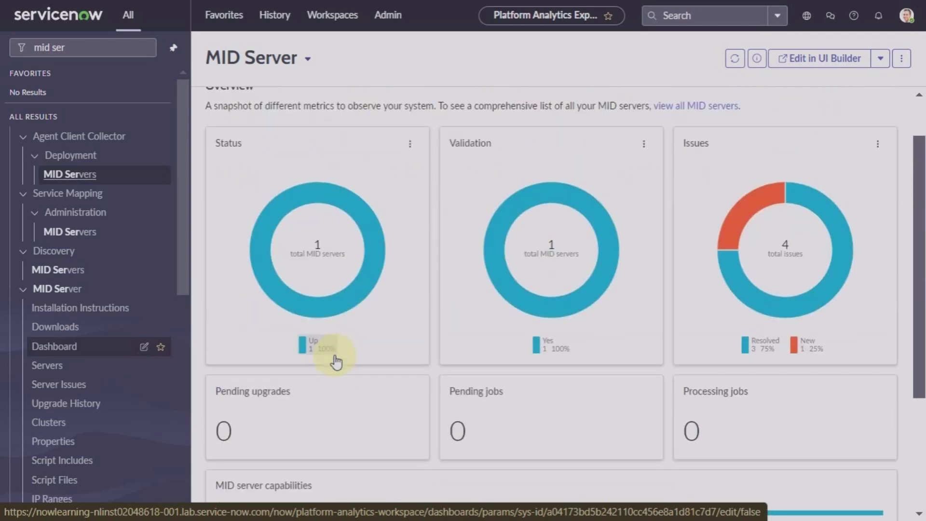
pyautogui.scroll(1, 336, 361)
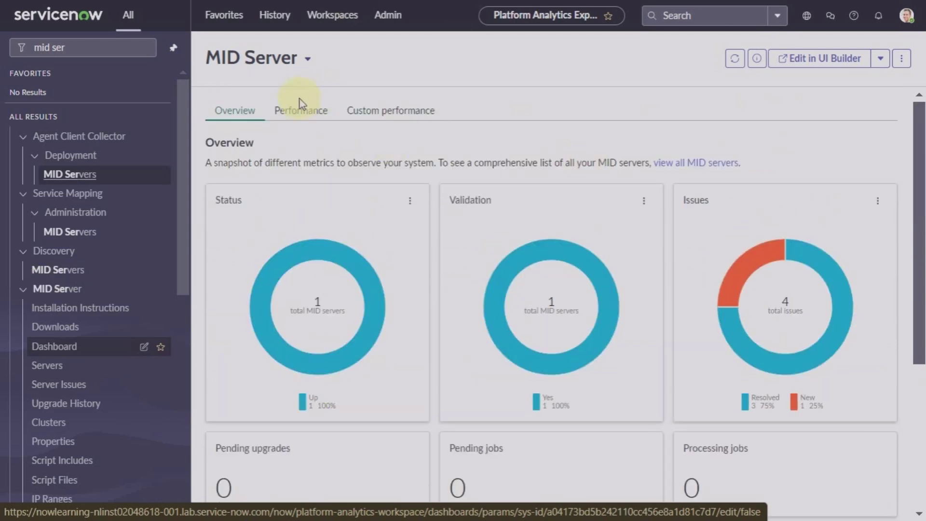
# Step: Review windows_mid's 7-day CPU, max memory and life-cycle charts on the Performance tab
pyautogui.click(304, 115)
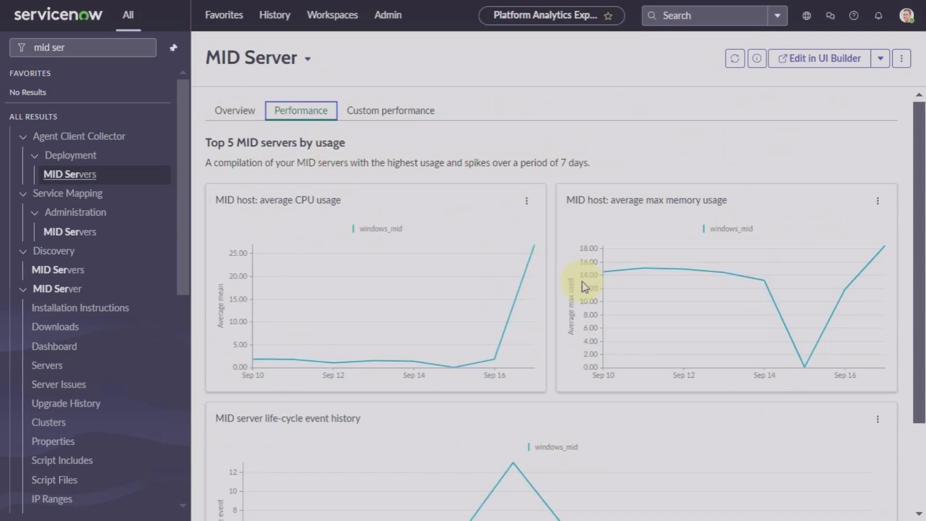
pyautogui.scroll(-2, 585, 287)
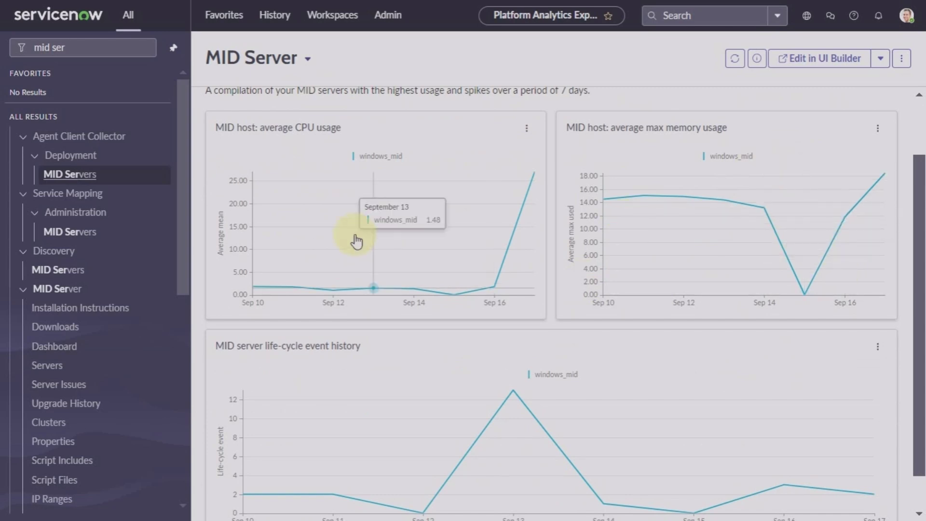
pyautogui.scroll(2, 356, 241)
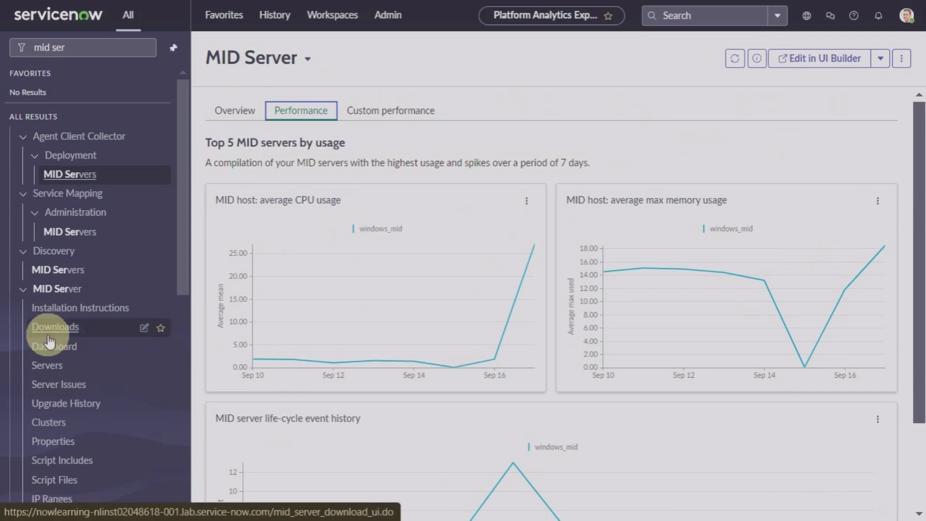
# Step: In Discovery's MID Servers list, check the windows_mid row and view its bulk actions
pyautogui.click(68, 274)
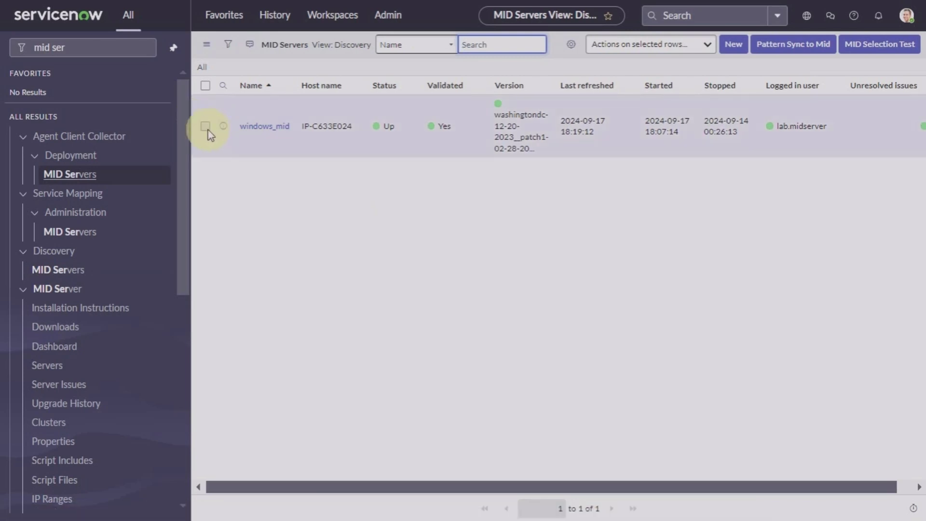
pyautogui.click(205, 126)
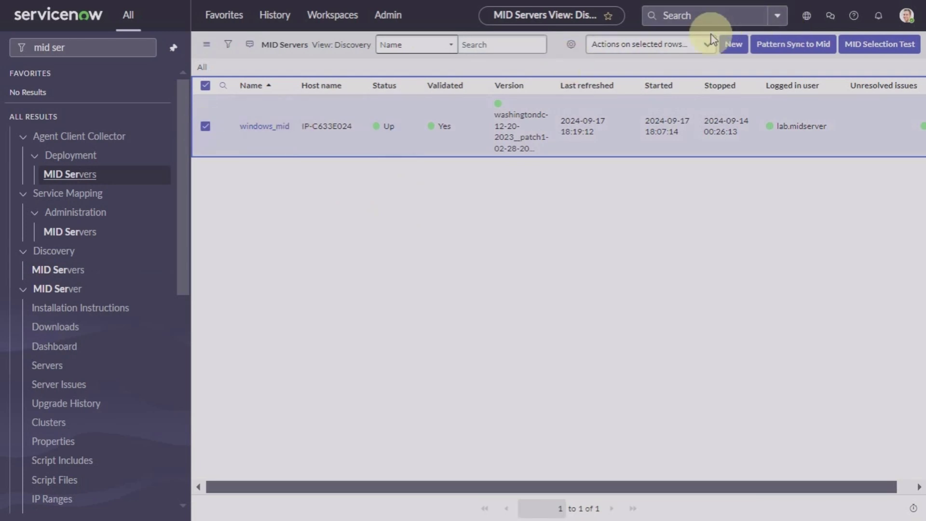
pyautogui.click(701, 47)
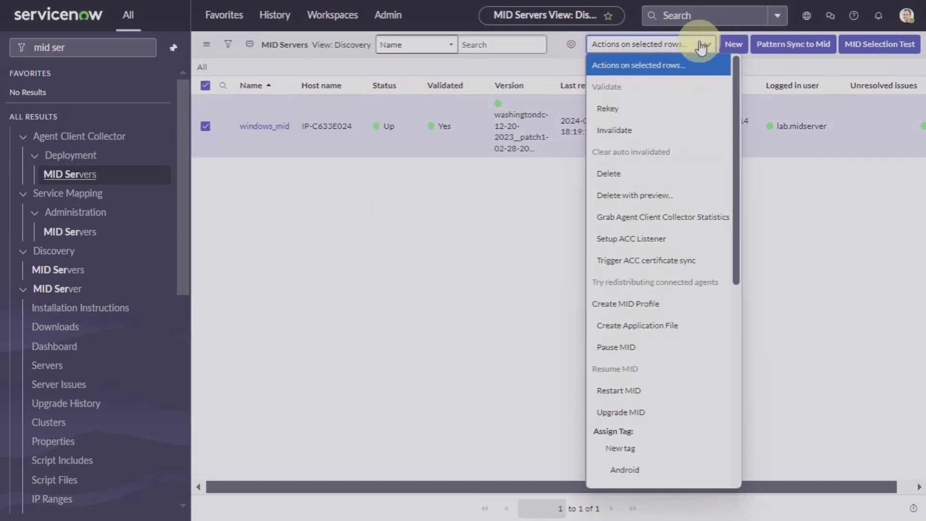
pyautogui.click(701, 48)
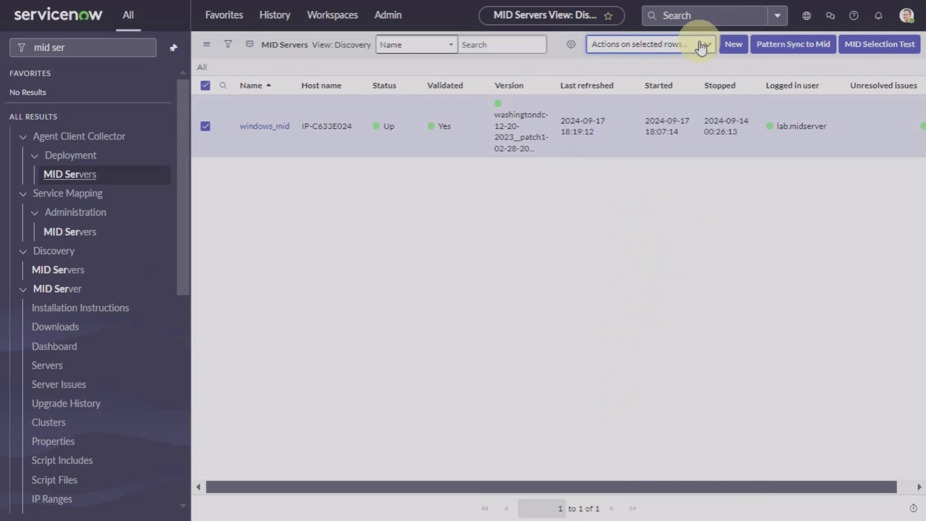
# Step: Open the windows_mid MID Server record and confirm its IP address is 198.51.224.36
pyautogui.click(275, 129)
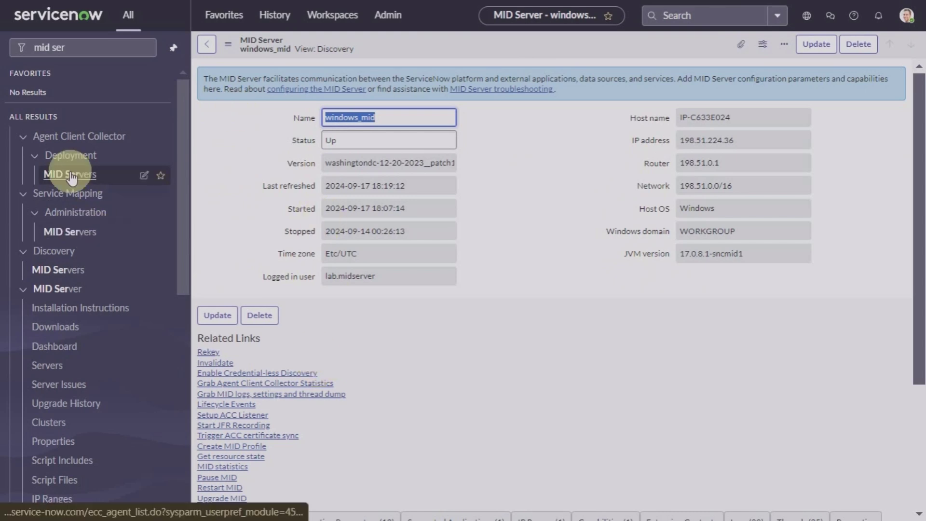
pyautogui.click(95, 46)
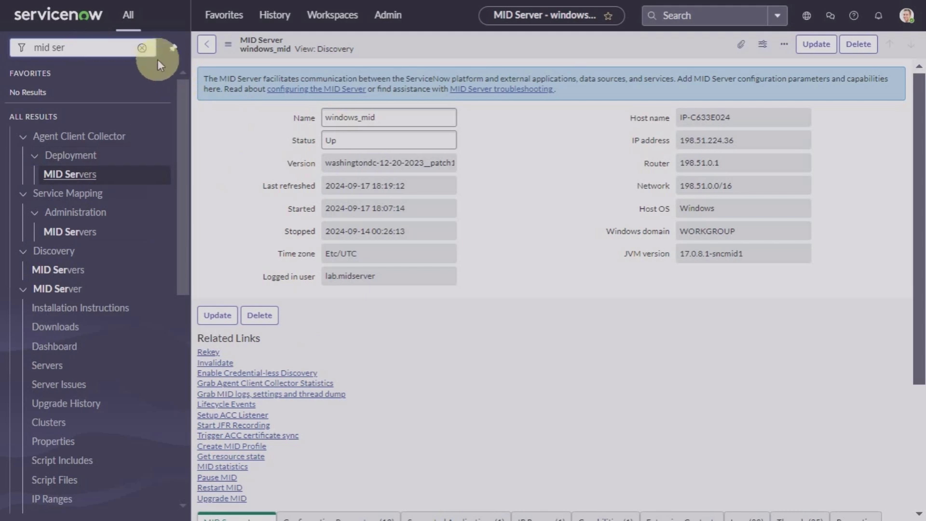
# Step: Search 'discovery sc', open Discovery Schedules and bring up the Quick Discovery dialog
pyautogui.click(142, 48)
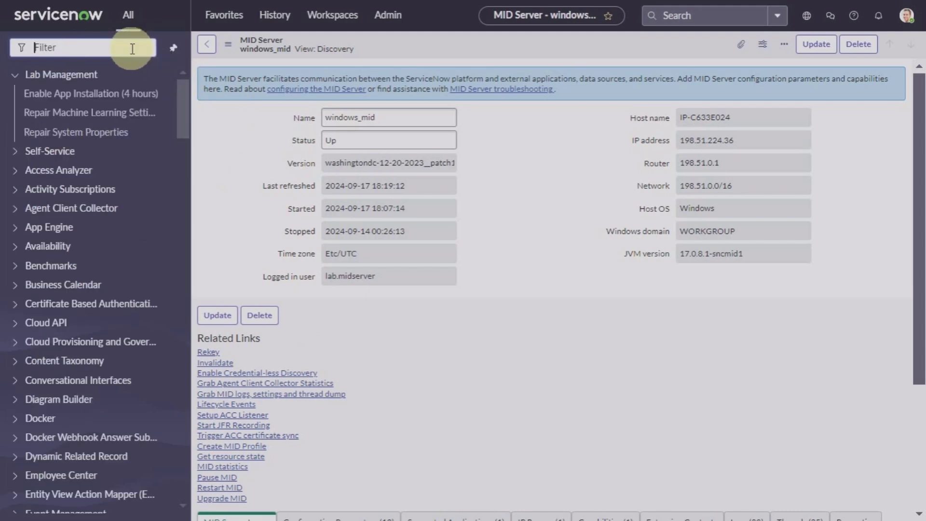
pyautogui.write('disco')
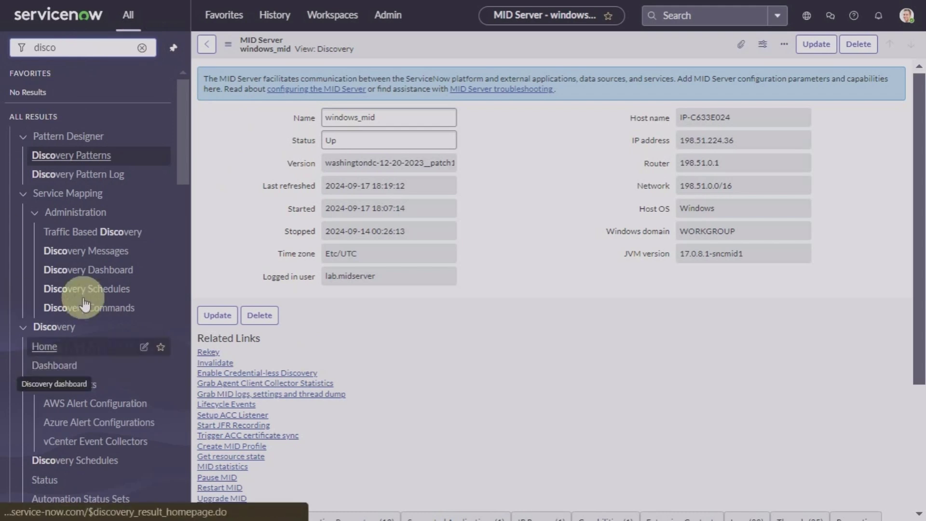
pyautogui.write('very')
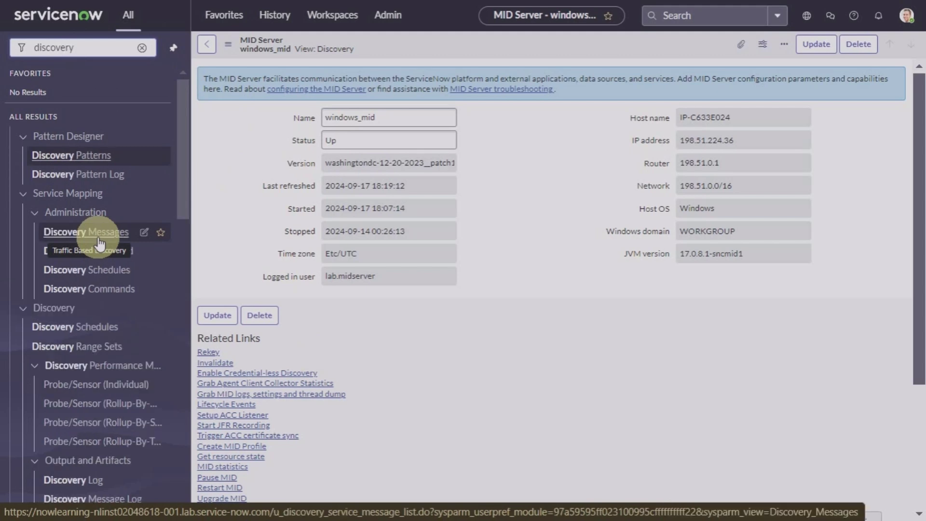
pyautogui.write(' sc')
pyautogui.click(95, 216)
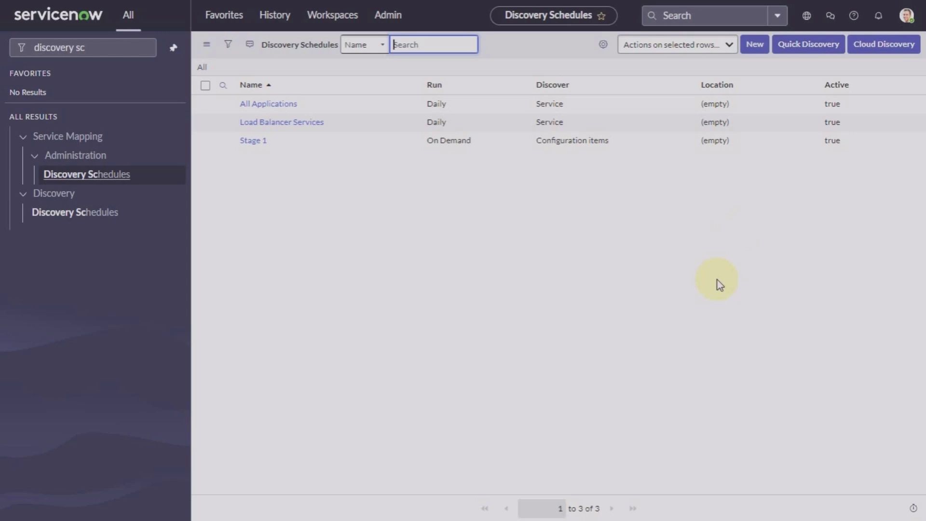
pyautogui.click(814, 48)
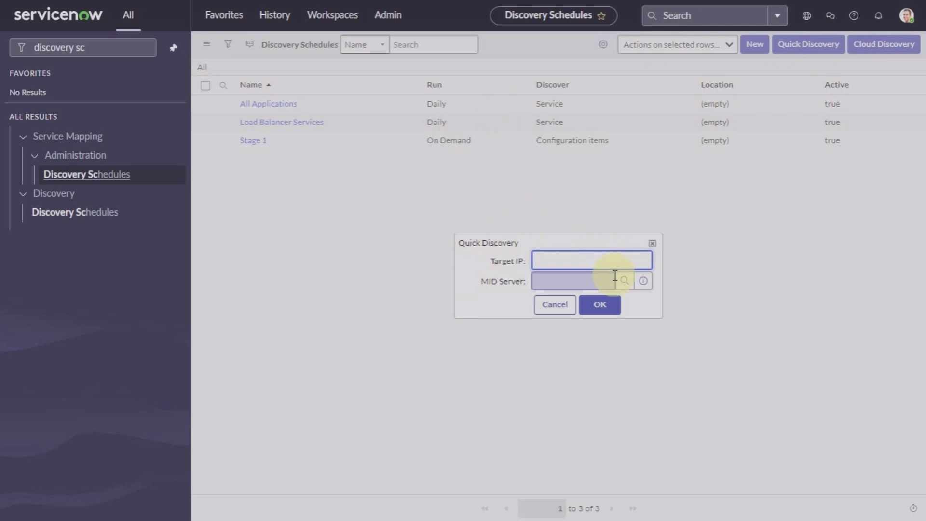
# Step: Search the navigator for 'mid se' and open the Discovery MID Servers list
pyautogui.click(107, 46)
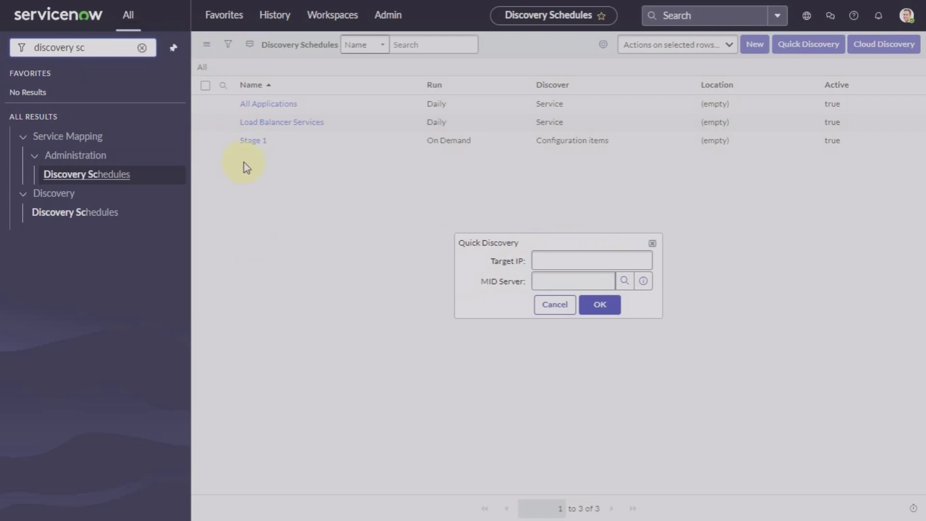
pyautogui.click(142, 48)
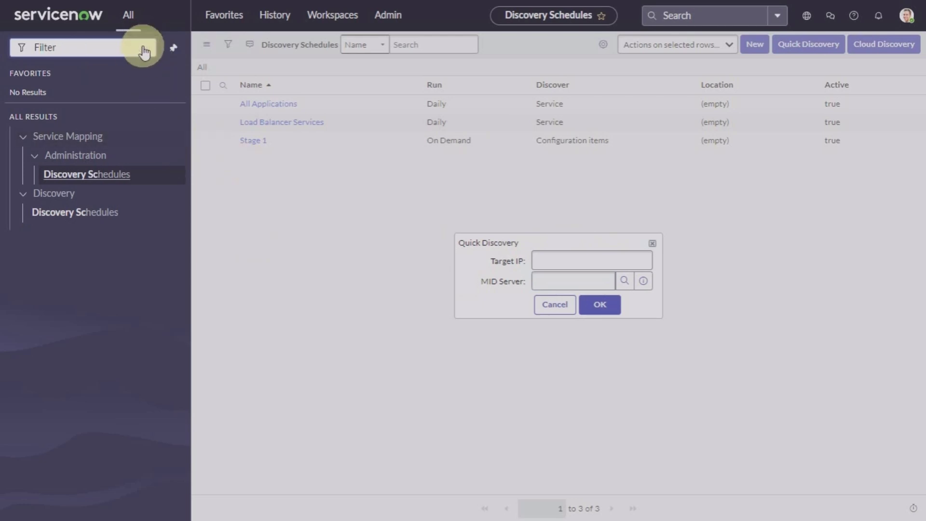
pyautogui.write('mid se')
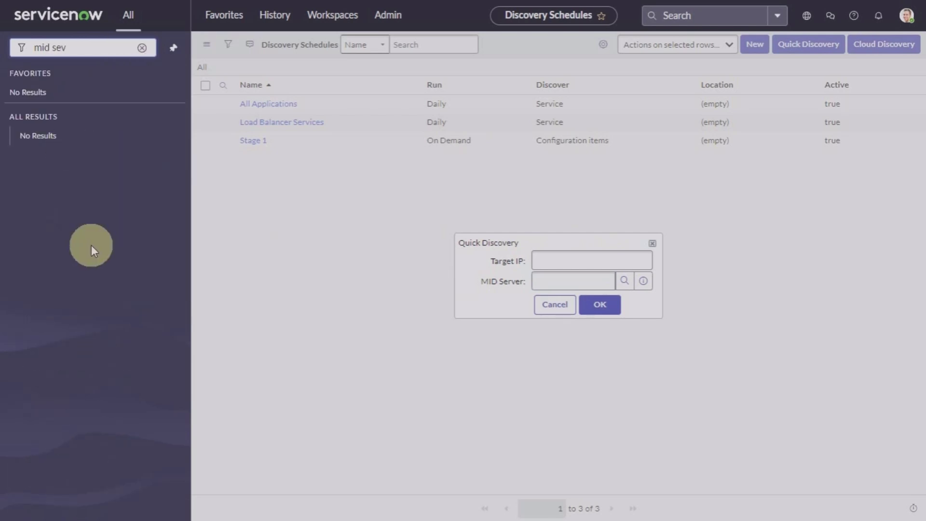
pyautogui.write('v')
pyautogui.press('BackSpace')
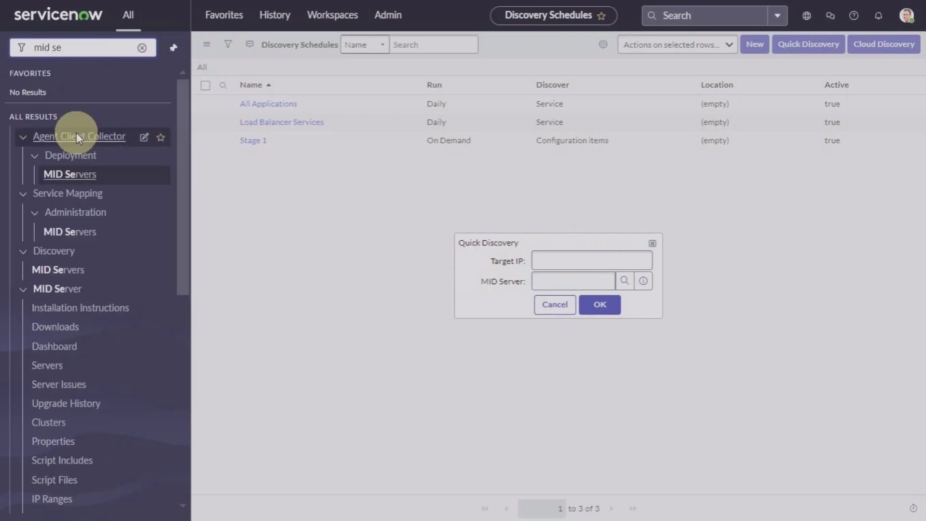
pyautogui.click(61, 269)
# Step: Open windows_mid to confirm IP 198.51.224.36, router 198.51.0.1 and network 198.51.0.0/16
pyautogui.click(265, 131)
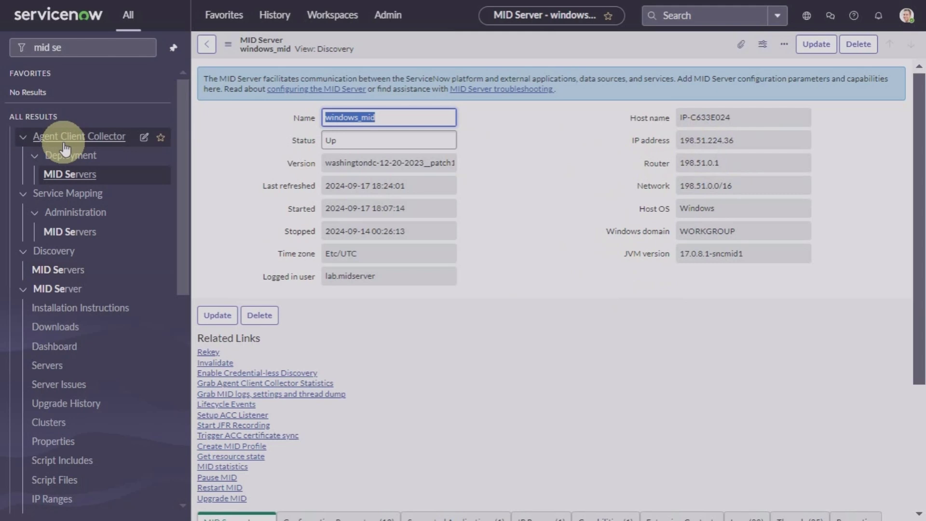
pyautogui.click(97, 44)
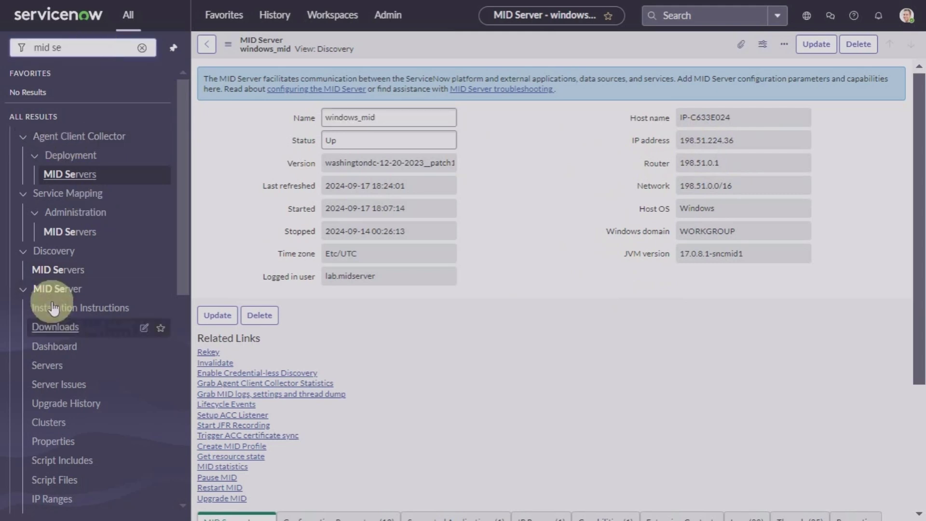
# Step: Search 'discovery sch' and open the Quick Discovery dialog from Discovery Schedules
pyautogui.click(142, 48)
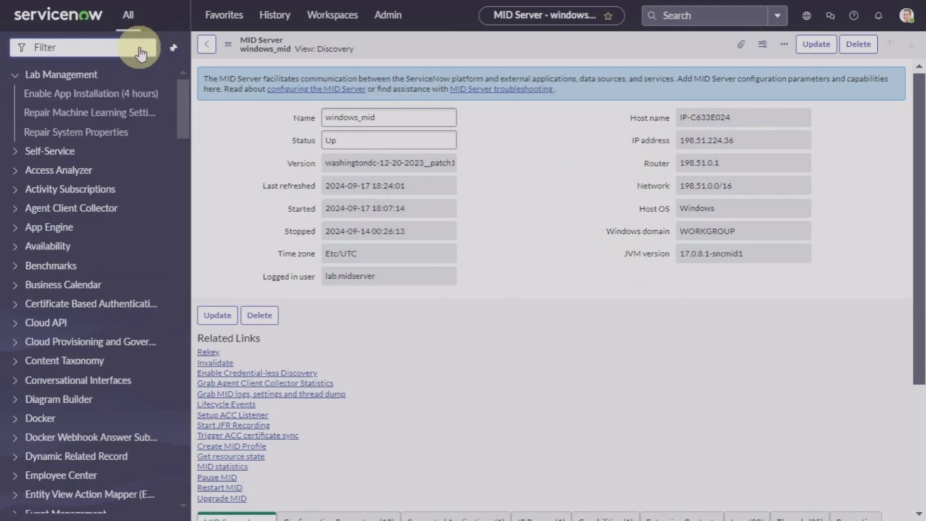
pyautogui.write('dis')
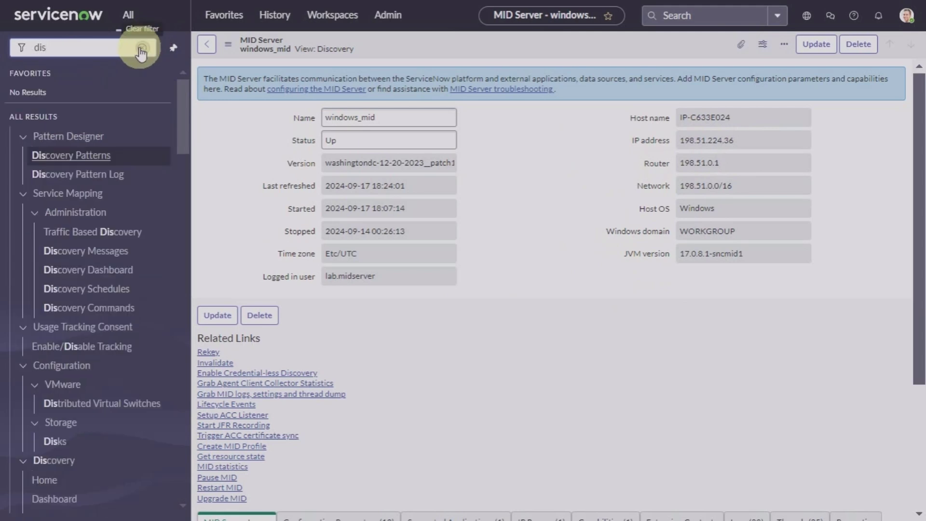
pyautogui.write('covery s')
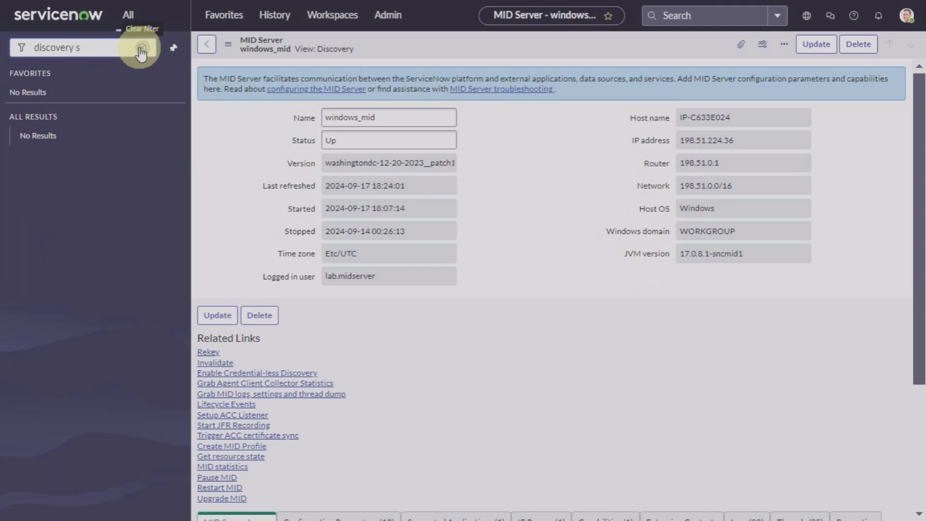
pyautogui.write('vch')
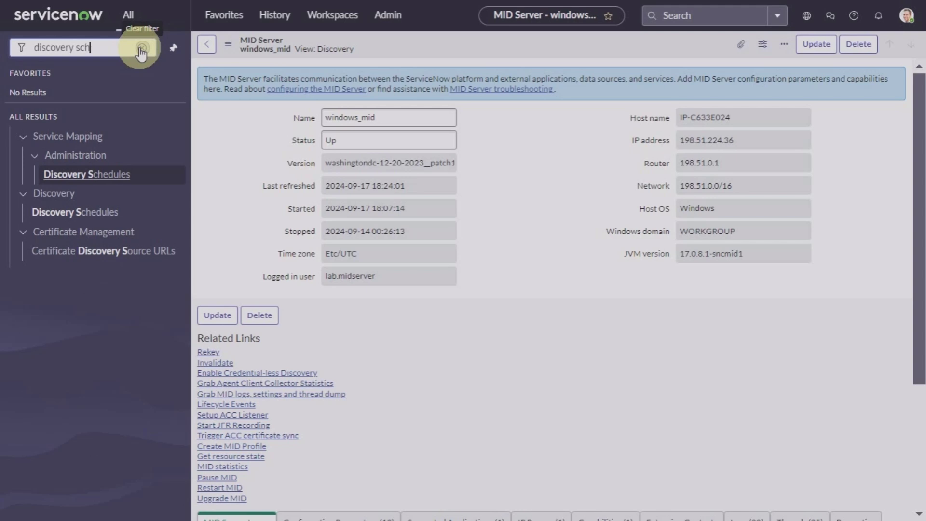
pyautogui.click(95, 214)
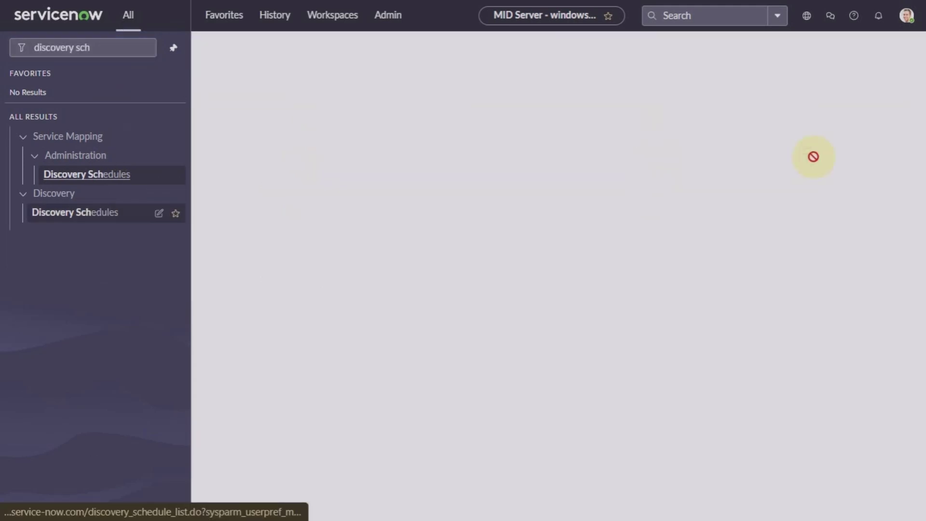
pyautogui.click(809, 46)
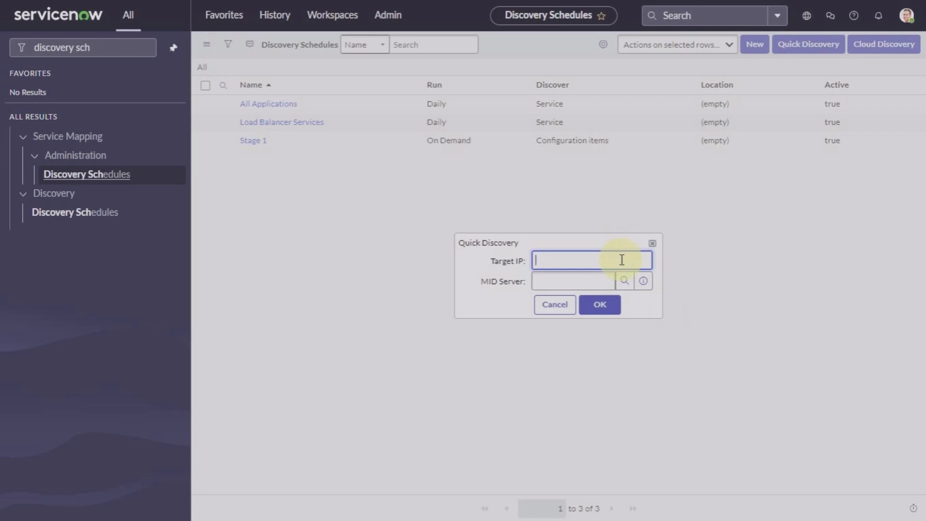
# Step: Run a Quick Discovery of 198.51.224.36 using the windows_mid MID Server
pyautogui.write('198')
pyautogui.write('.')
pyautogui.write('.51')
pyautogui.write('.224')
pyautogui.write('.36')
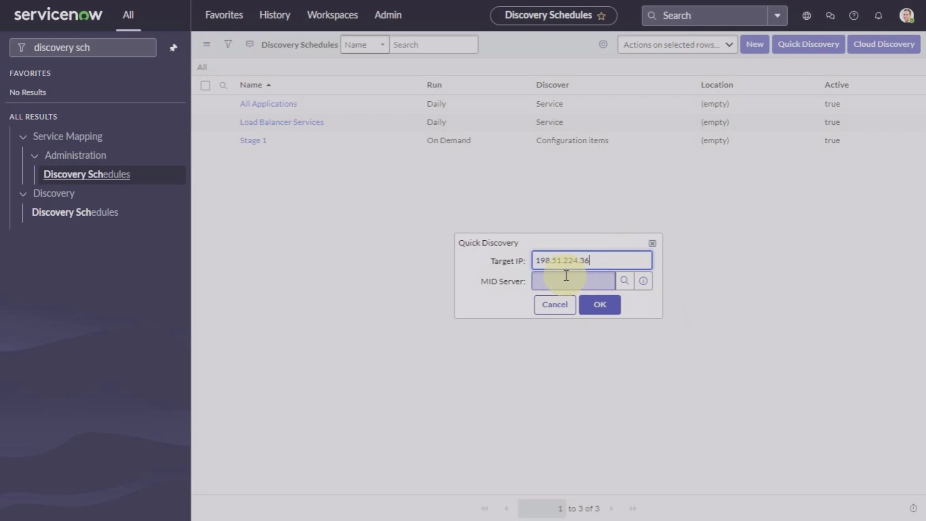
pyautogui.click(624, 283)
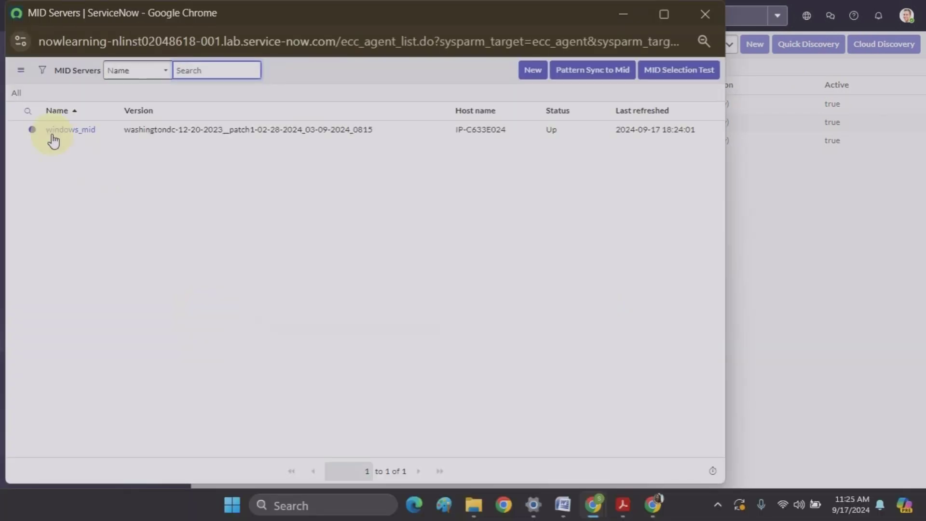
pyautogui.click(68, 131)
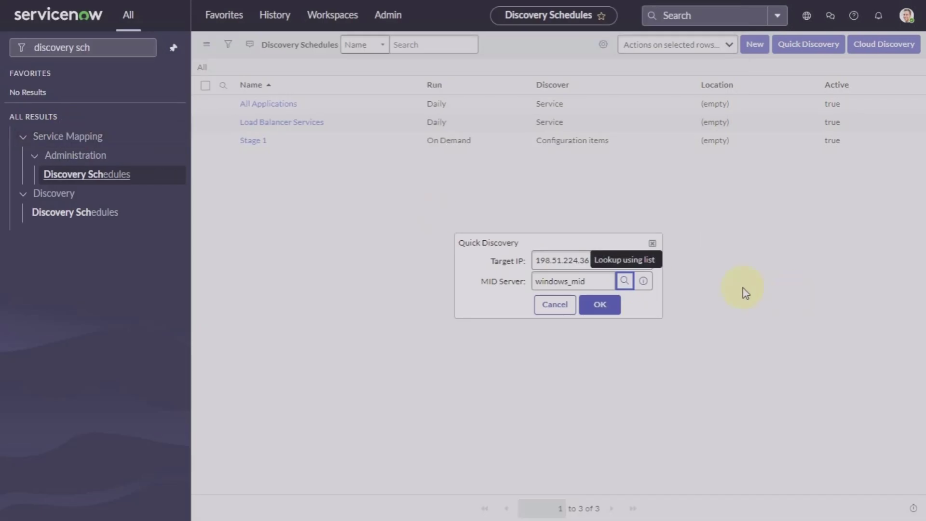
pyautogui.click(600, 307)
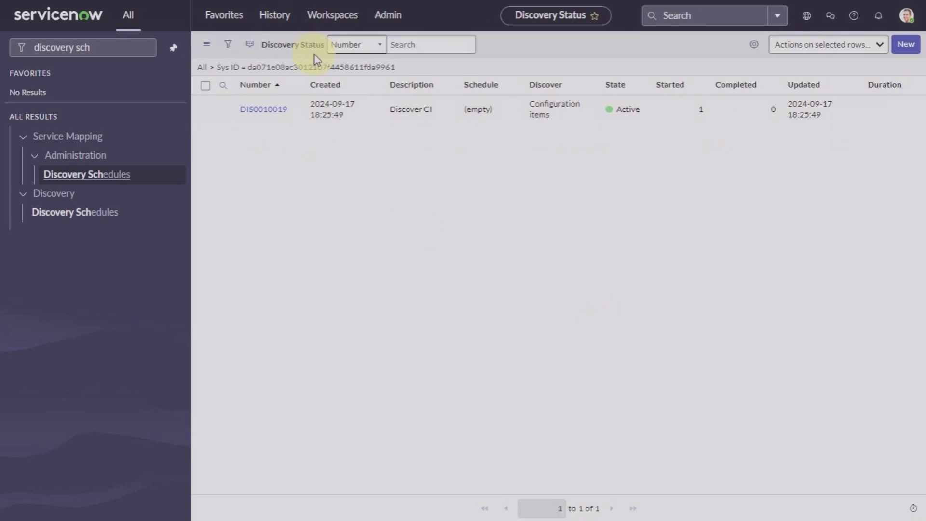
# Step: Open DIS0010019, check its ECC Queue and refresh until 3 started, 2 completed
pyautogui.click(266, 111)
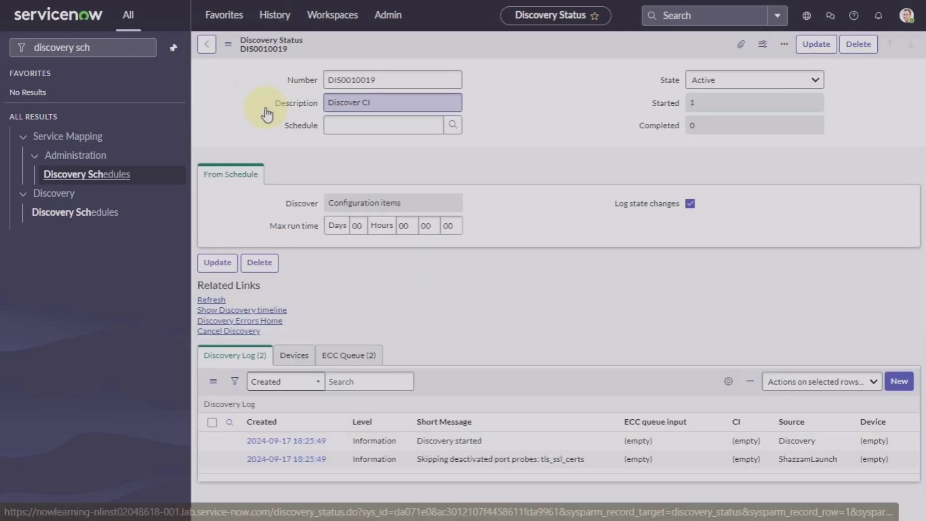
pyautogui.scroll(-1, 653, 239)
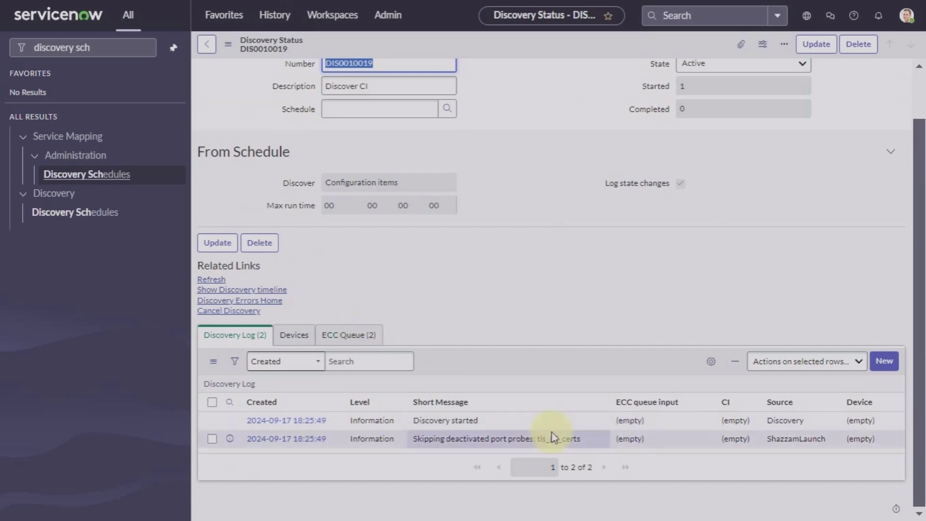
pyautogui.click(357, 338)
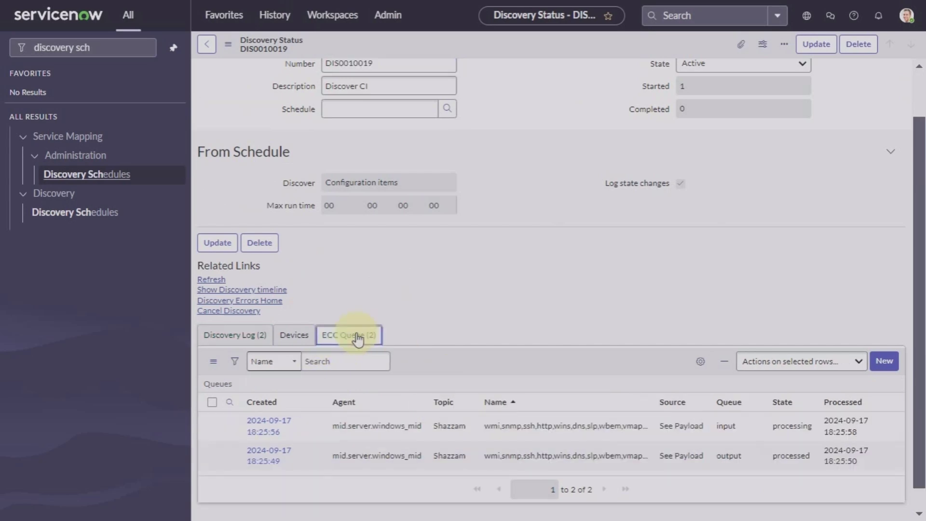
pyautogui.click(213, 283)
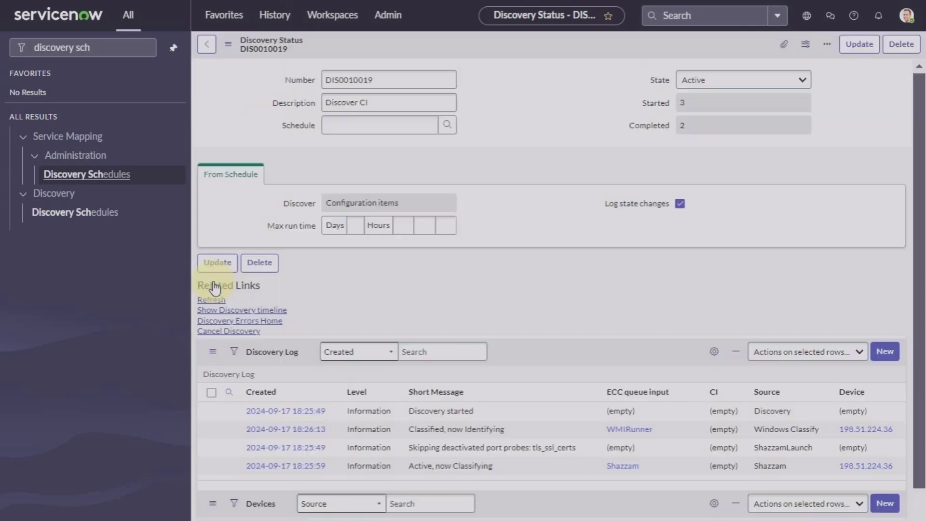
pyautogui.scroll(-3, 435, 389)
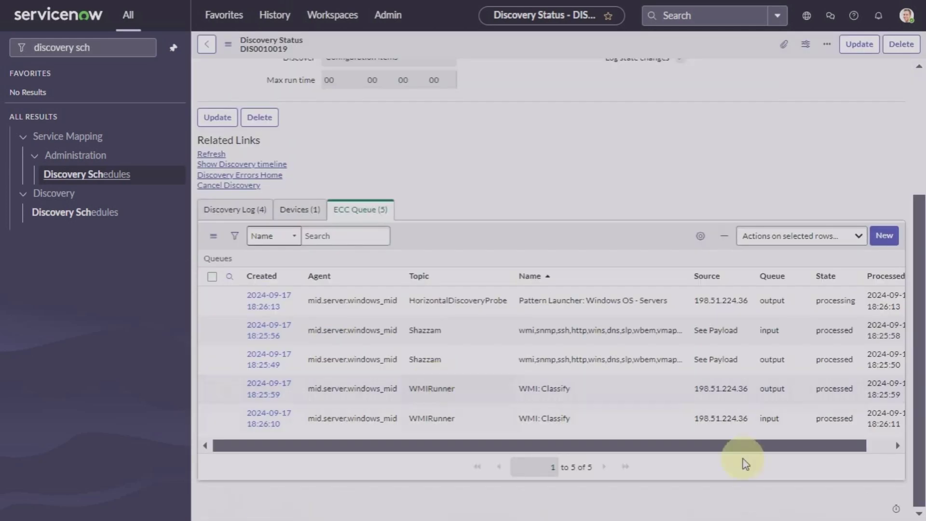
pyautogui.click(210, 155)
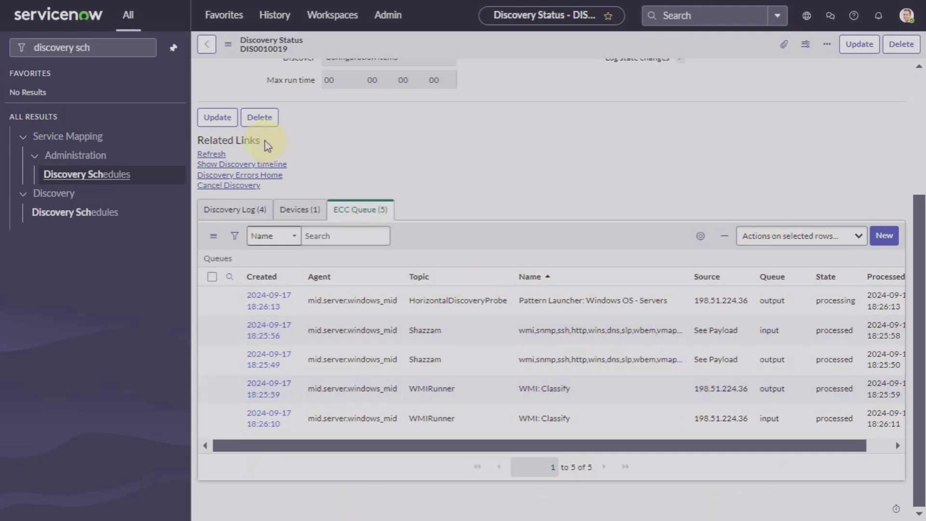
pyautogui.click(211, 155)
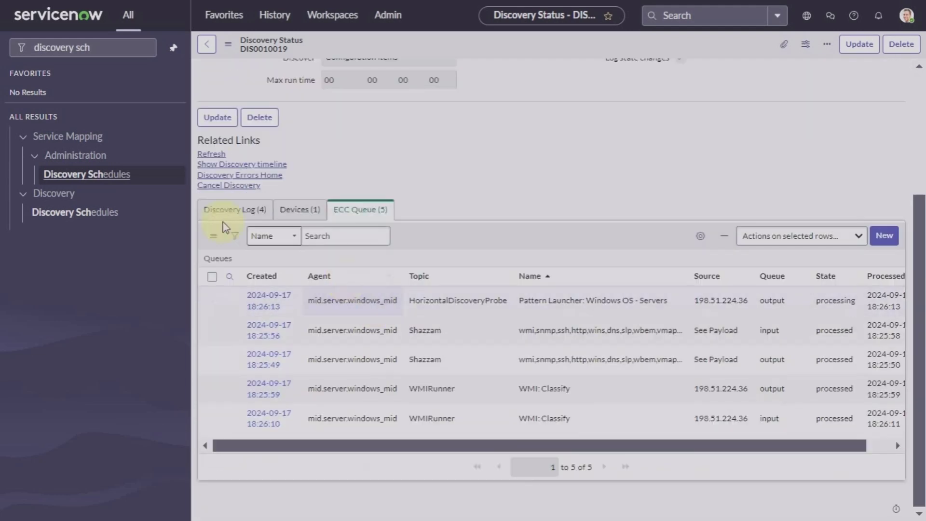
pyautogui.click(222, 213)
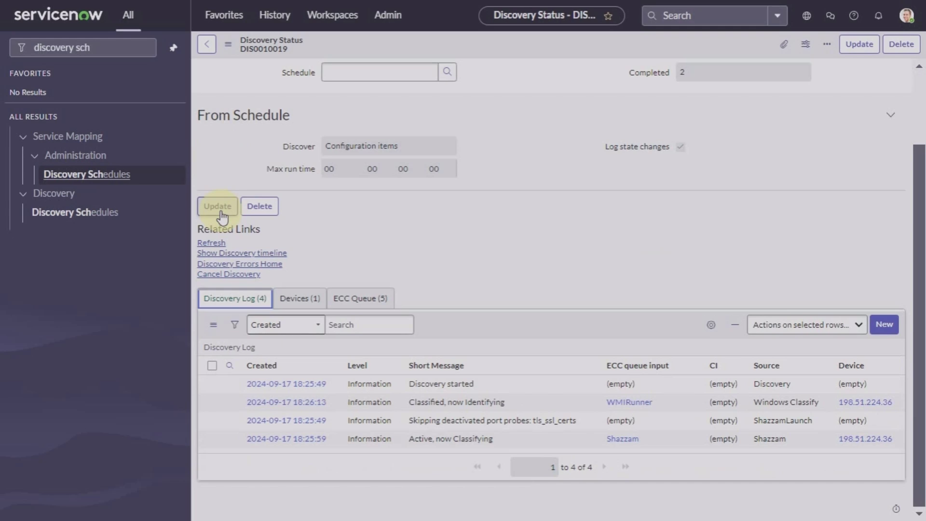
# Step: Refresh DIS0010019, view its discovered device, then list its five ECC Queue entries
pyautogui.click(216, 246)
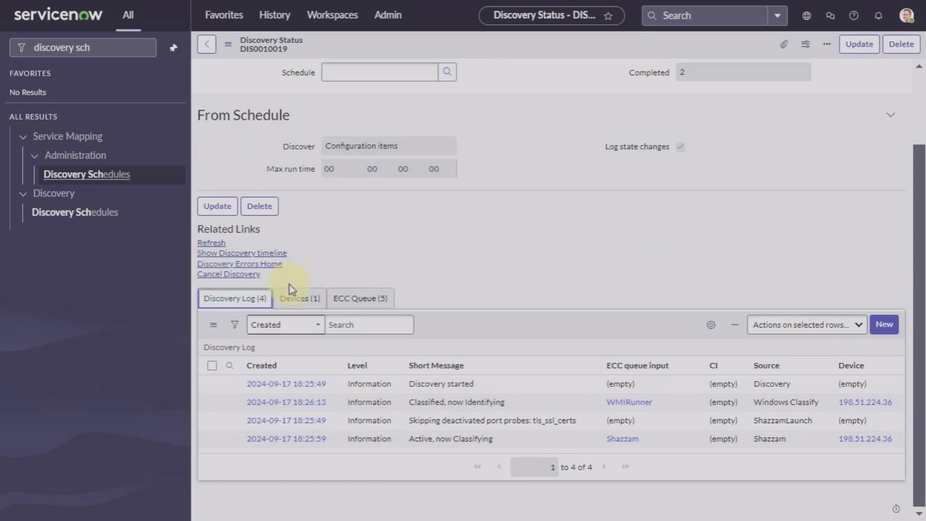
pyautogui.click(301, 298)
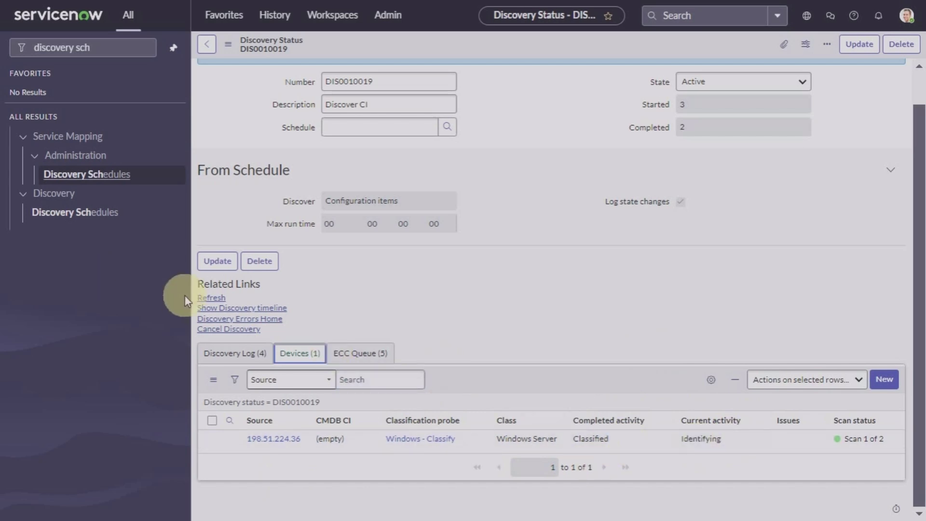
pyautogui.click(211, 298)
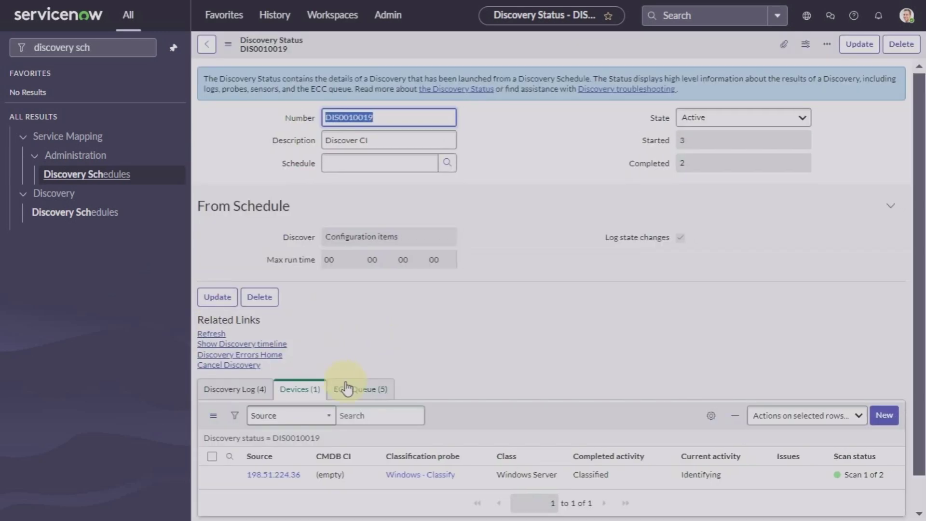
pyautogui.click(346, 387)
pyautogui.scroll(-4, 635, 319)
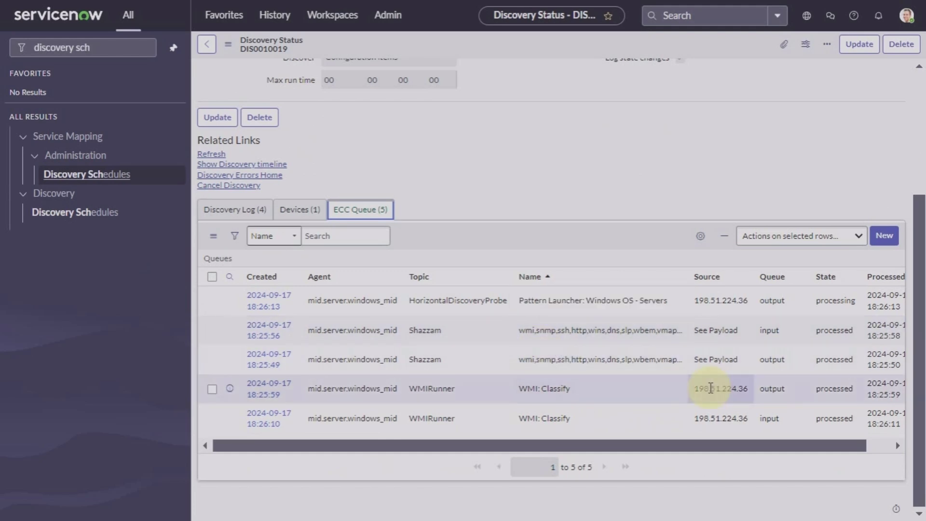
# Step: Select and clear the first ECC Queue entry so discovery DIS0010020 and its six-entry log appear
pyautogui.scroll(2, 425, 416)
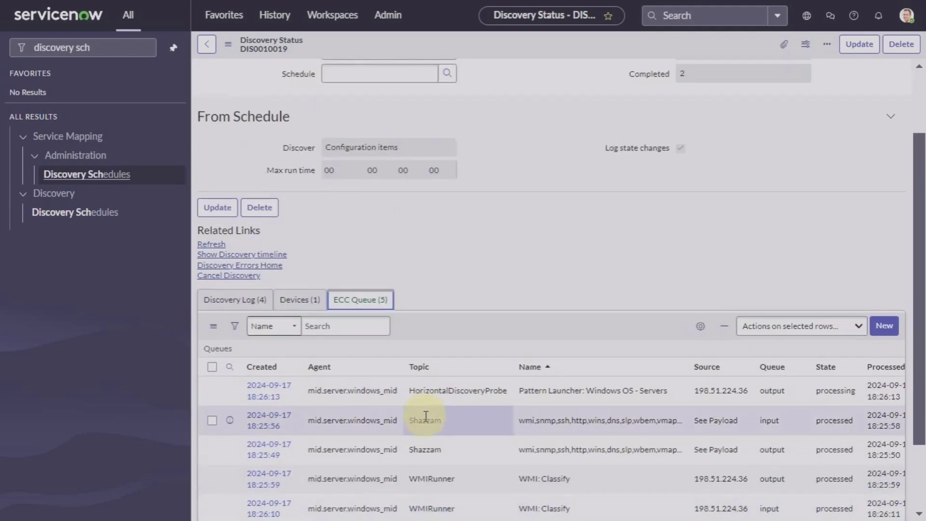
pyautogui.scroll(-2, 426, 416)
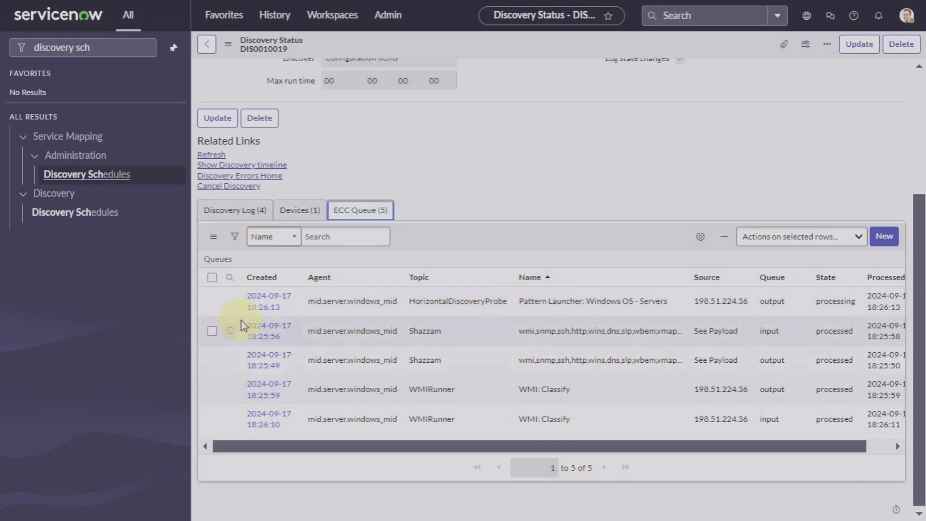
pyautogui.click(213, 302)
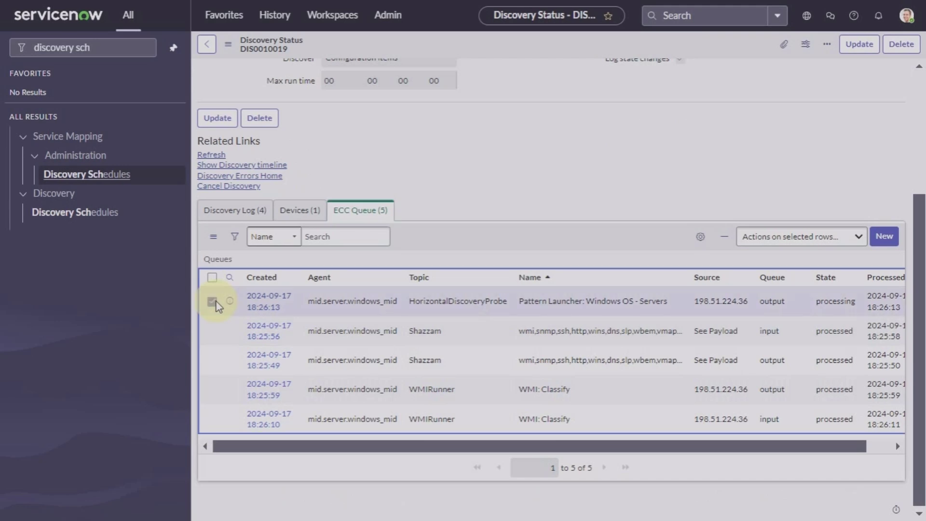
pyautogui.click(212, 302)
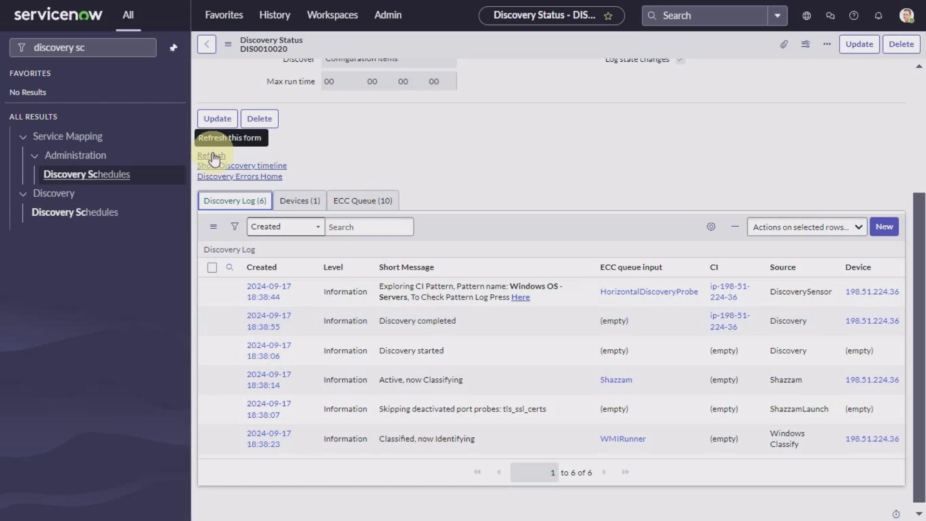
# Step: Refresh discovery DIS0010020 and list the devices it found
pyautogui.click(212, 156)
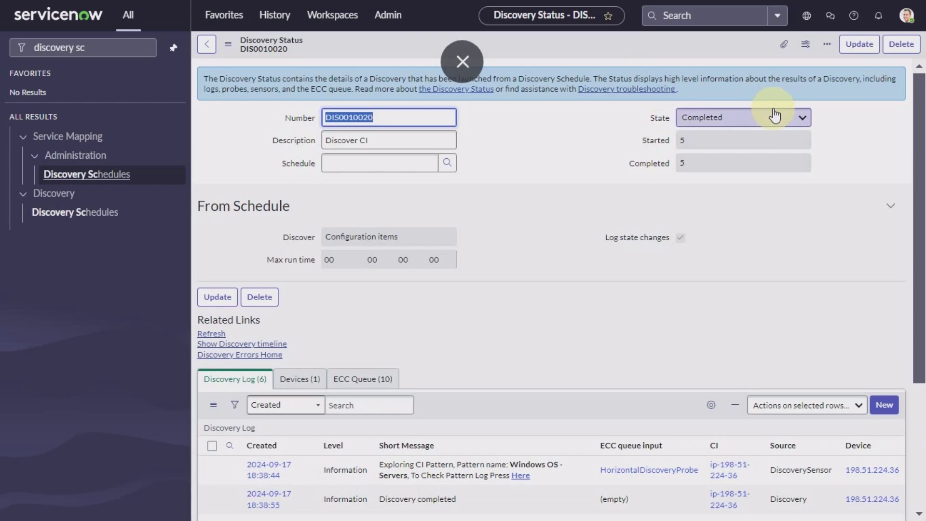
pyautogui.scroll(-3, 602, 261)
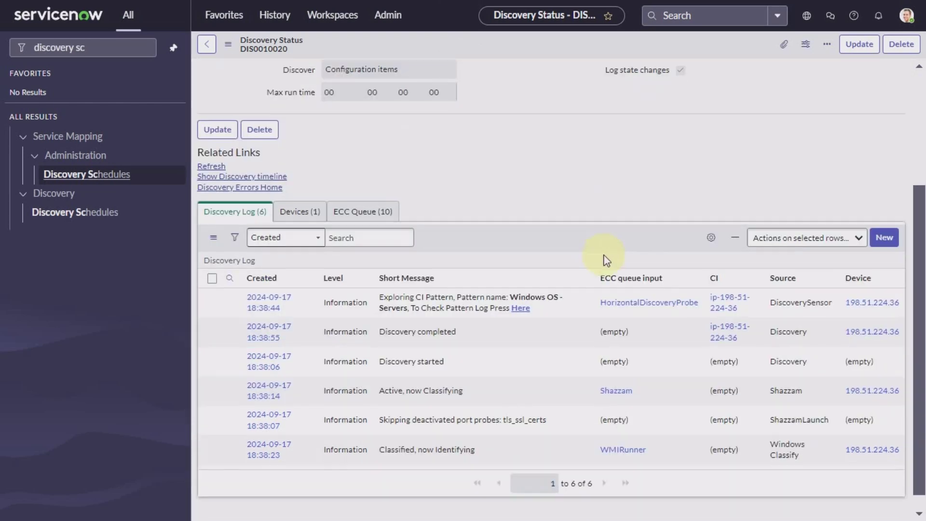
pyautogui.click(299, 212)
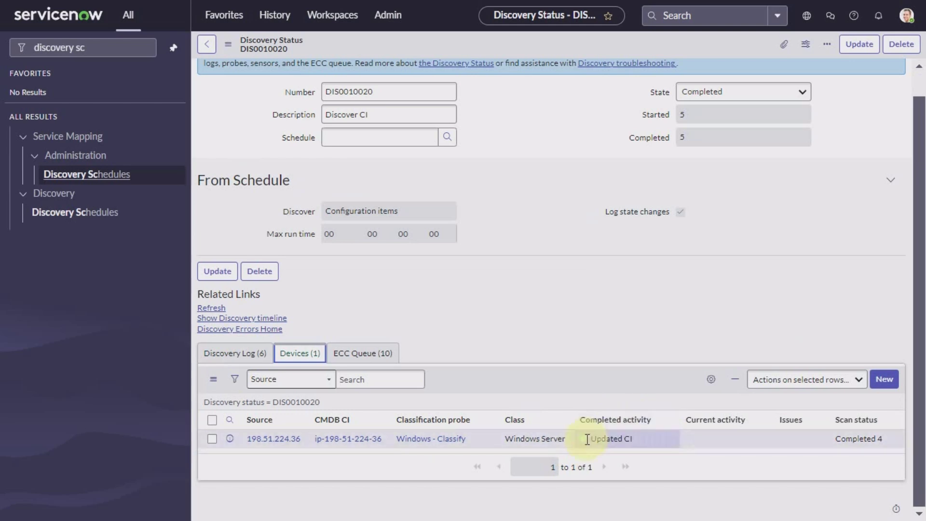
# Step: Review the first log entry and the Windows OS pattern log message, then return to Devices
pyautogui.click(220, 354)
pyautogui.scroll(-2, 491, 314)
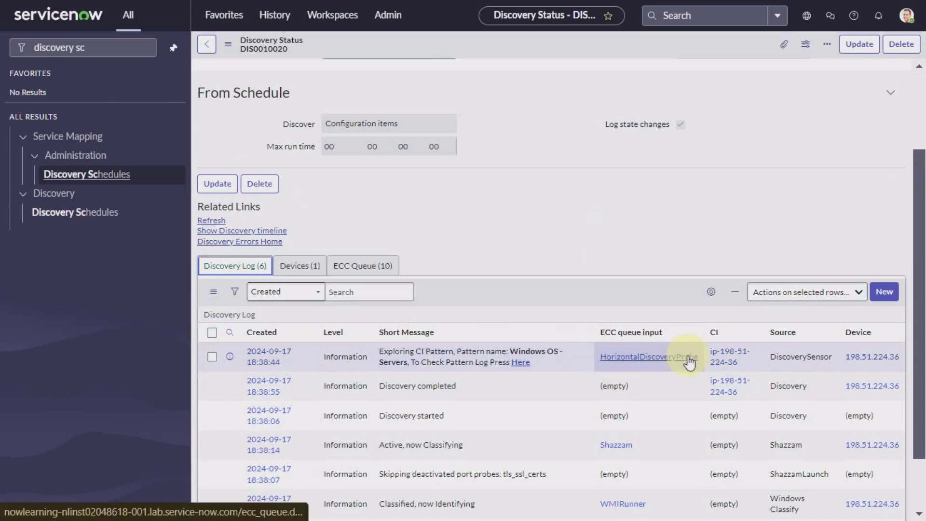
pyautogui.click(436, 360)
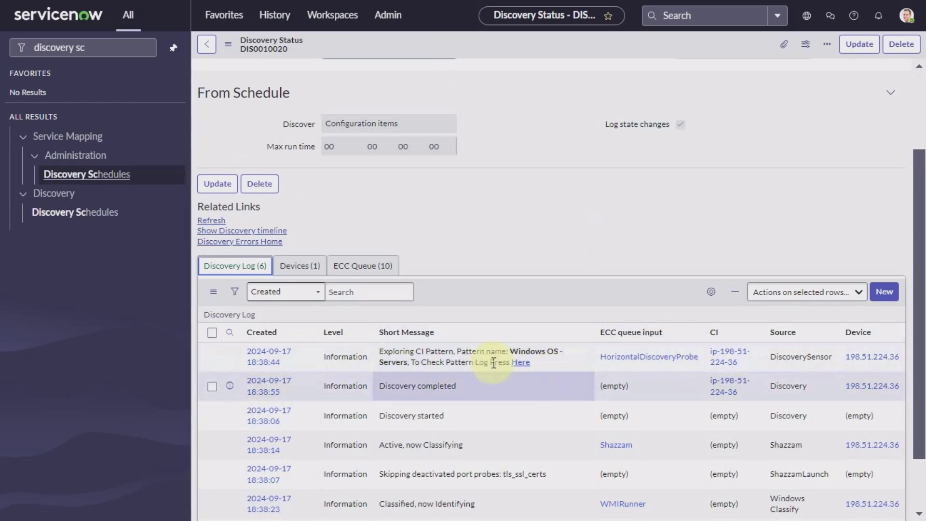
pyautogui.click(467, 370)
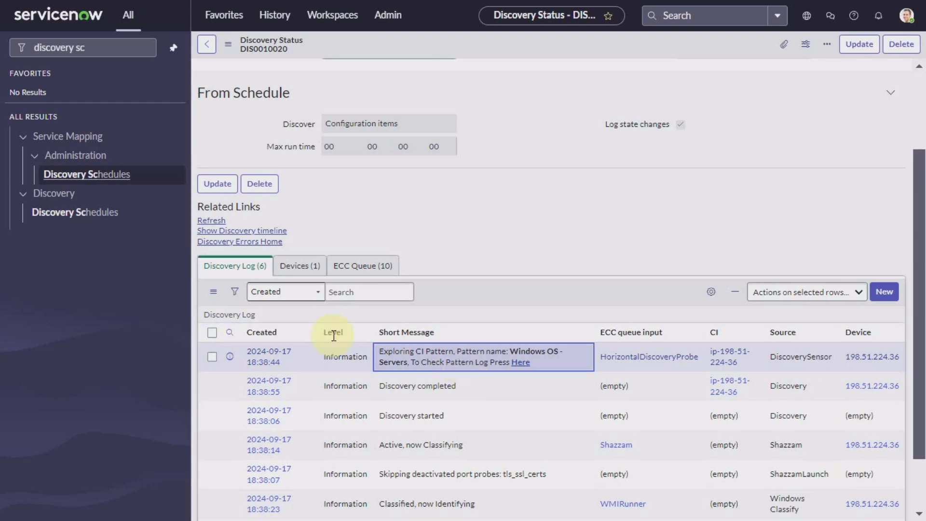
pyautogui.click(299, 267)
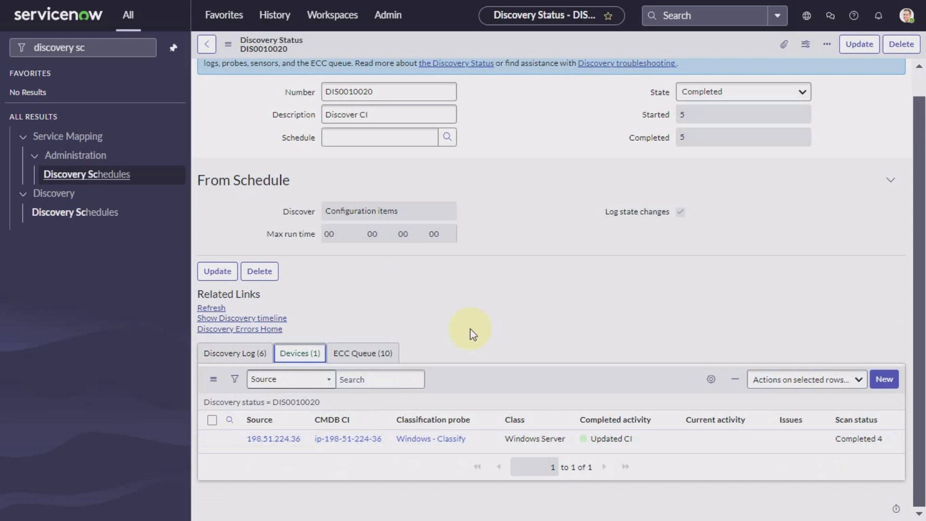
pyautogui.click(348, 439)
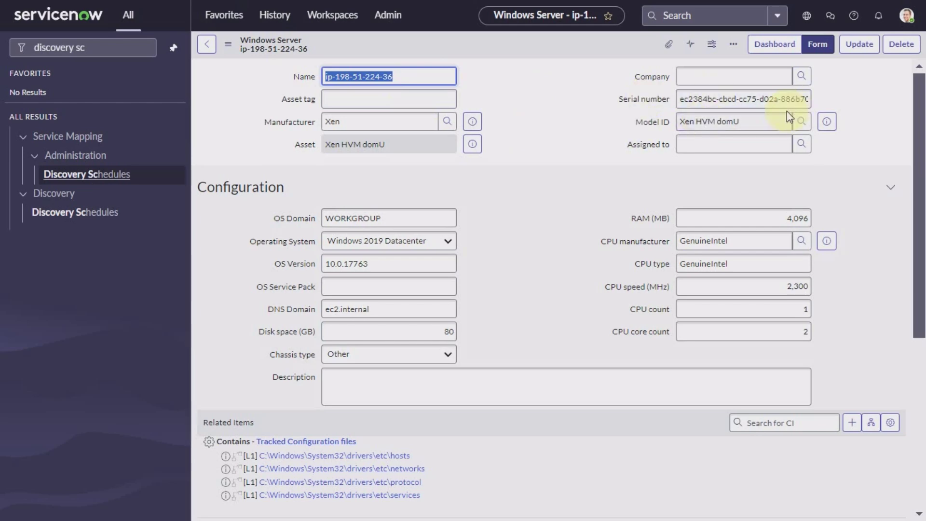
pyautogui.scroll(-6, 606, 178)
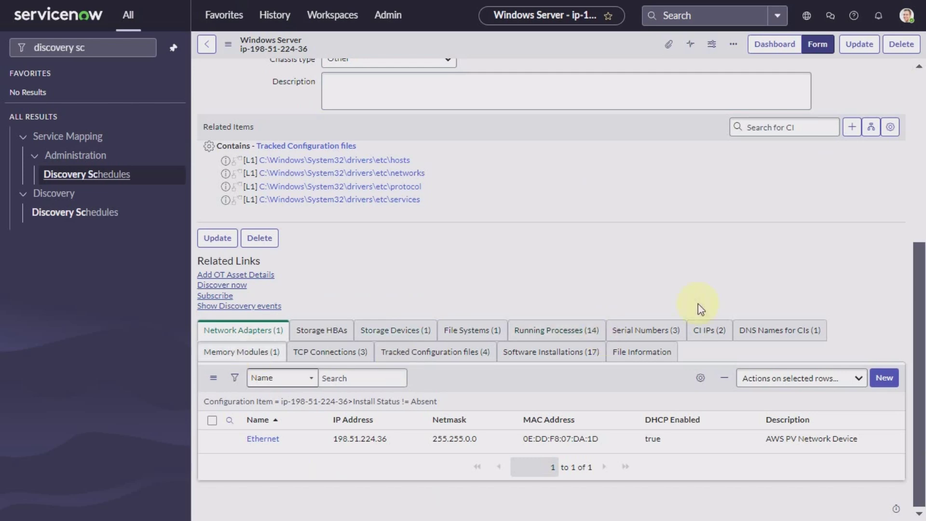
pyautogui.scroll(2, 560, 239)
pyautogui.scroll(3, 559, 239)
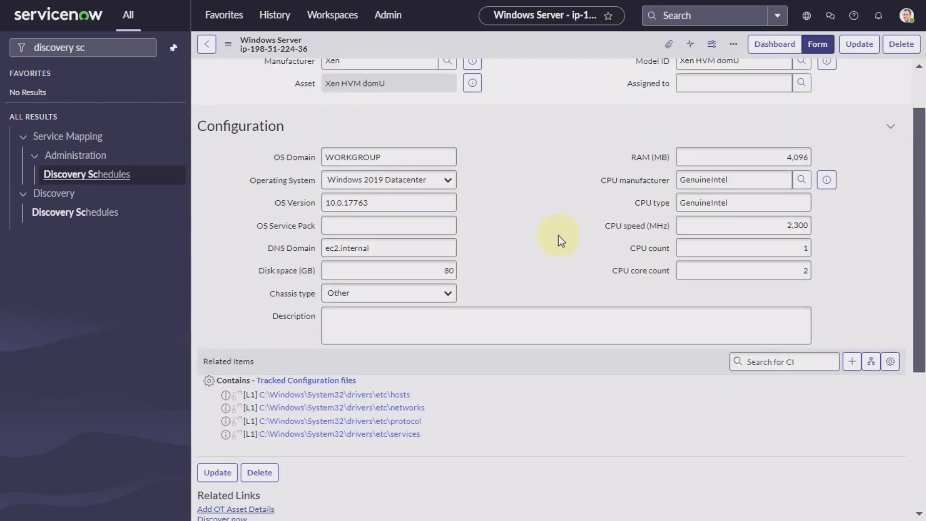
pyautogui.scroll(2, 559, 240)
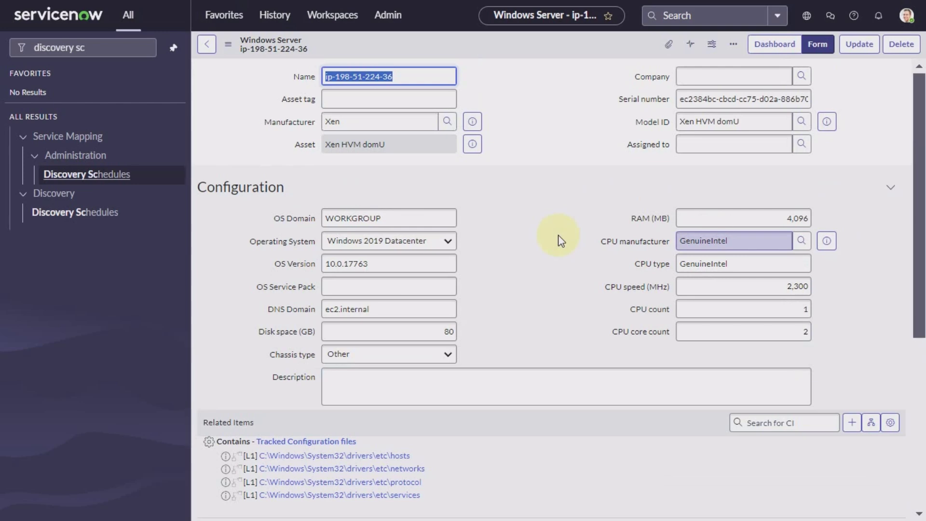
pyautogui.scroll(-6, 560, 239)
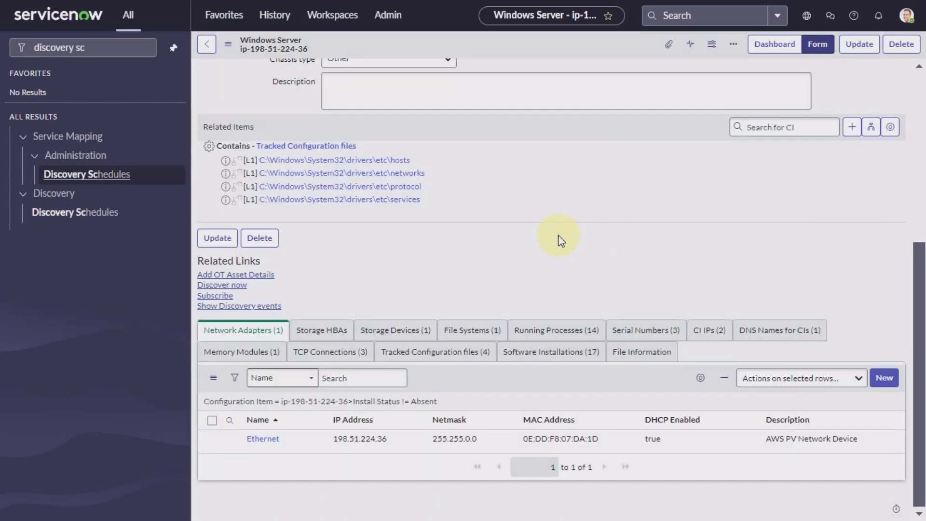
pyautogui.scroll(2, 559, 239)
pyautogui.scroll(-2, 559, 239)
pyautogui.scroll(6, 559, 240)
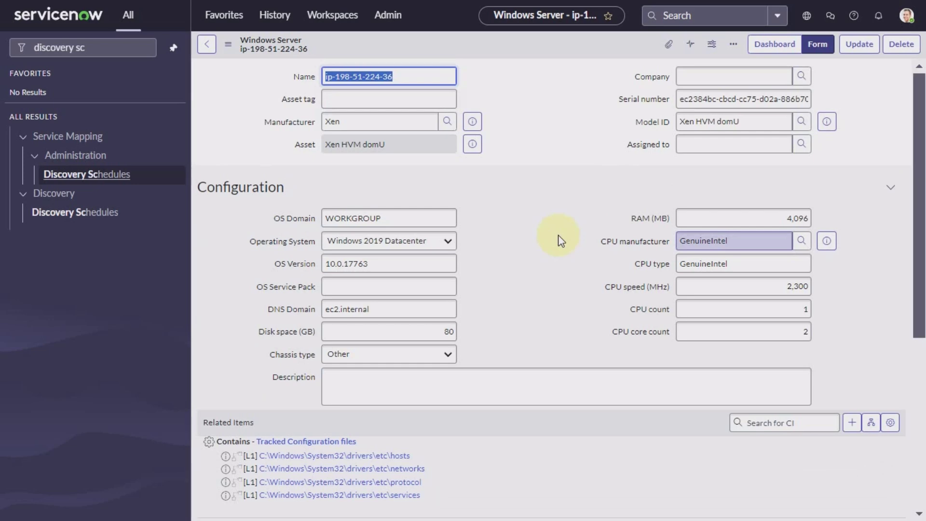
pyautogui.scroll(-1, 560, 239)
pyautogui.scroll(1, 560, 240)
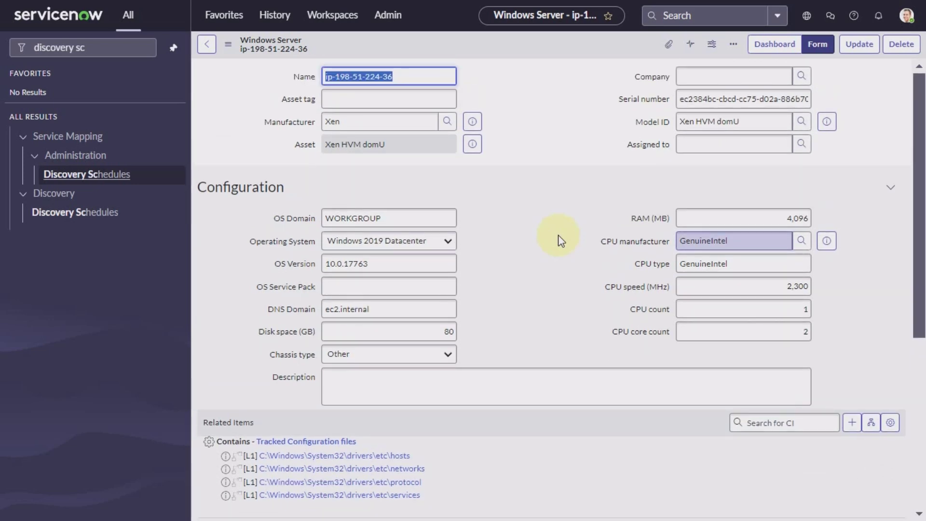